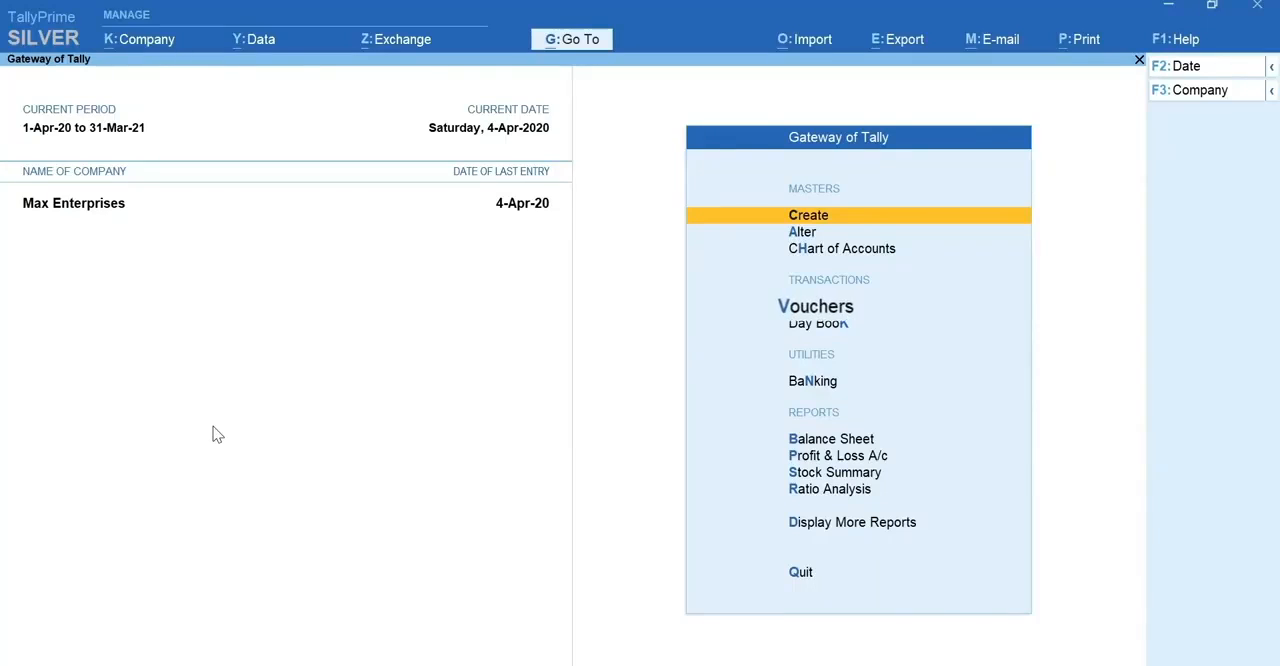
# Step: Start a new payment voucher and set its date to 5-4-2020
pyautogui.press('v')
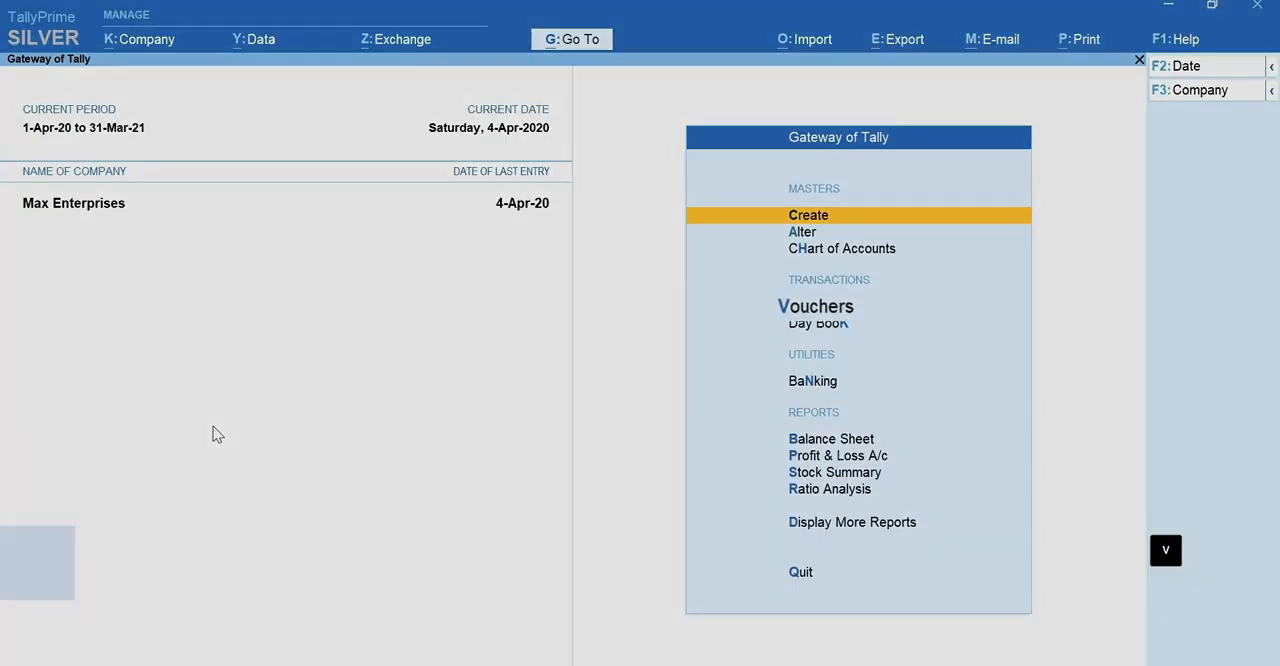
pyautogui.press('F5')
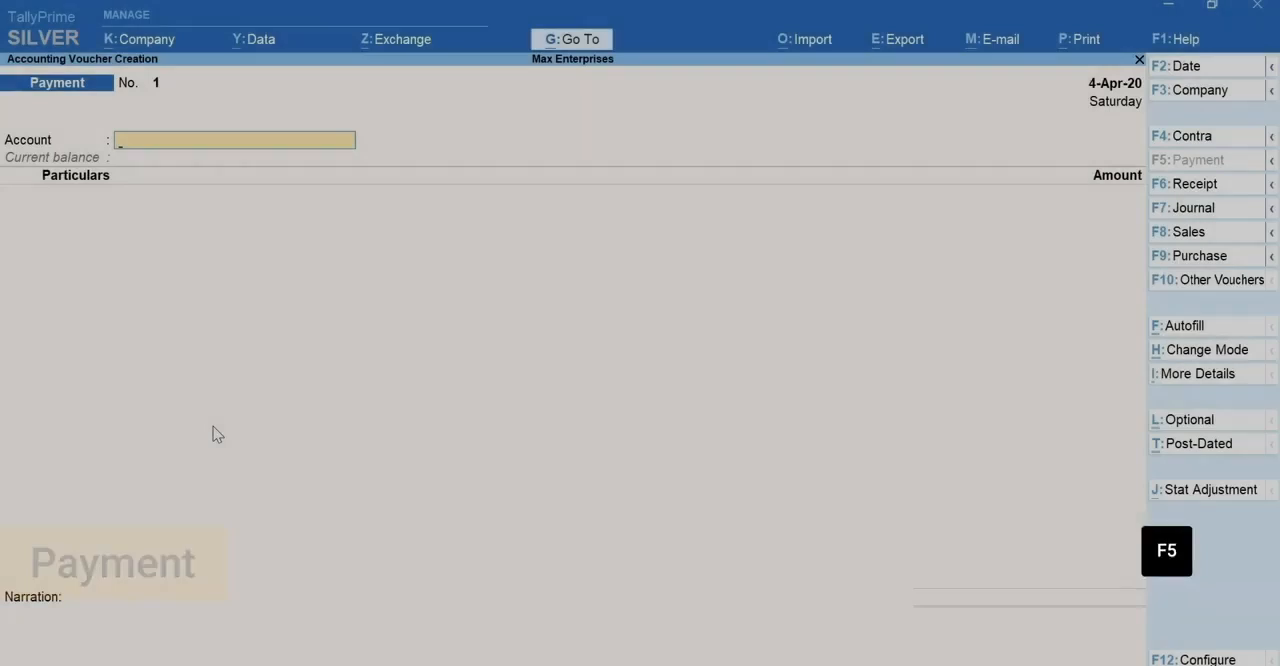
pyautogui.press('F2')
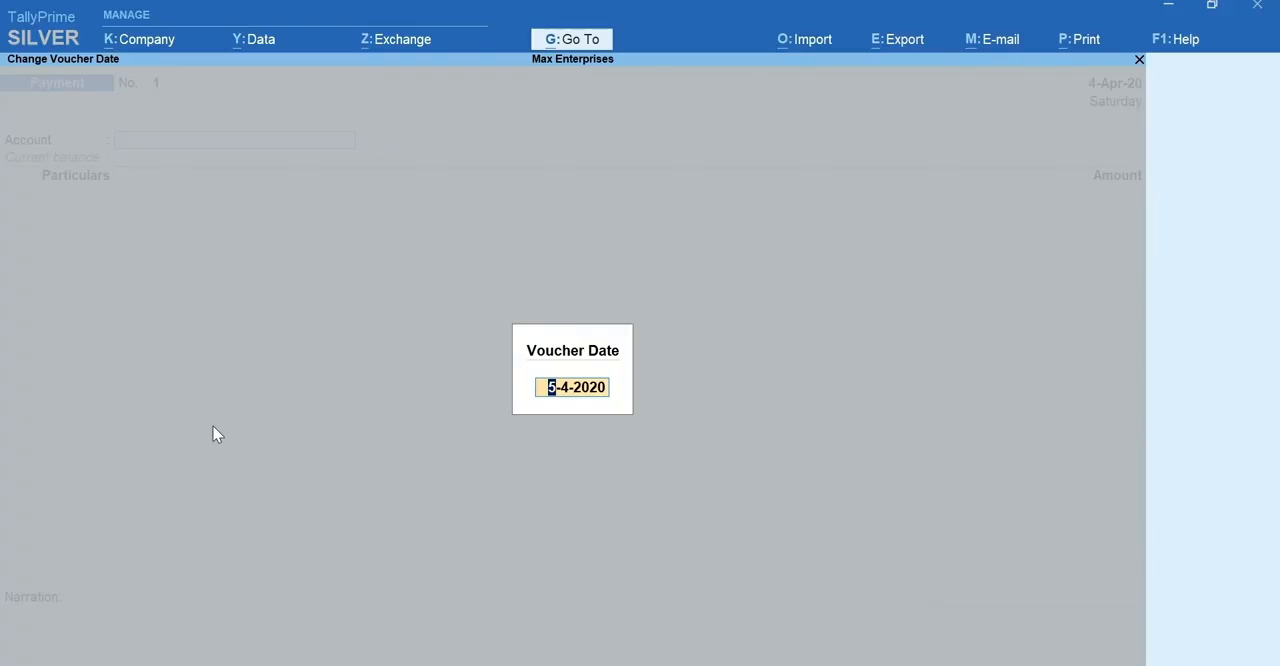
pyautogui.press('Return')
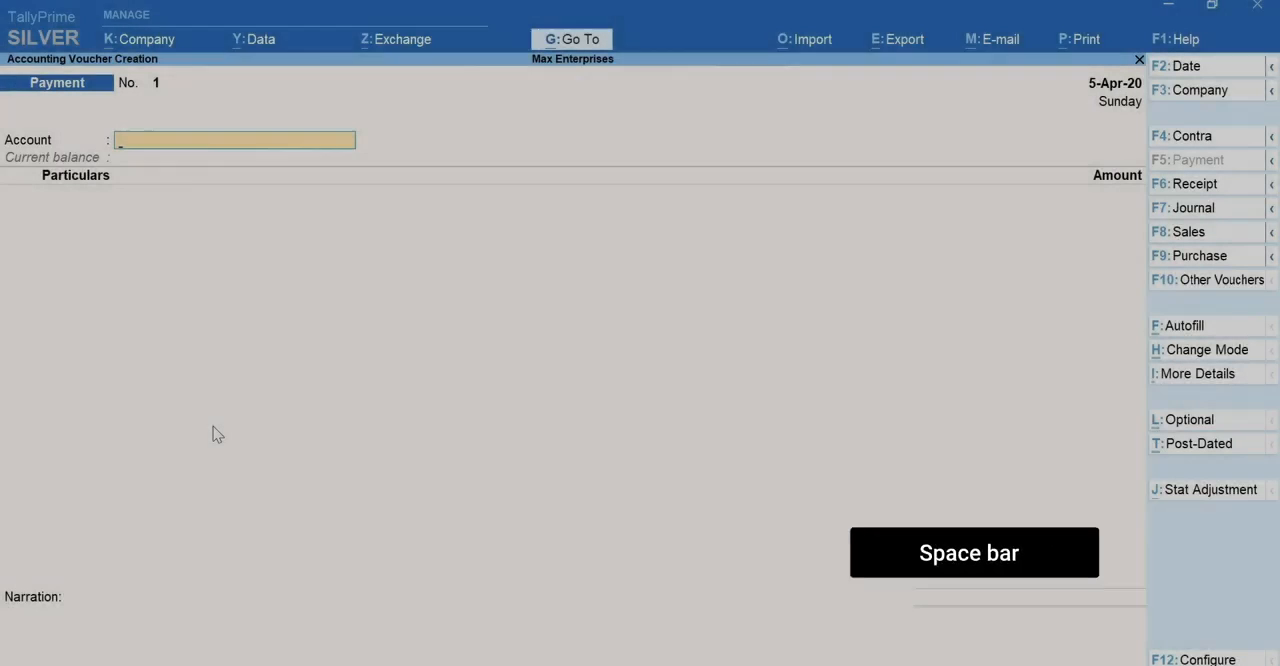
# Step: Choose ICICI Bank as the account for the payment voucher
pyautogui.press('space')
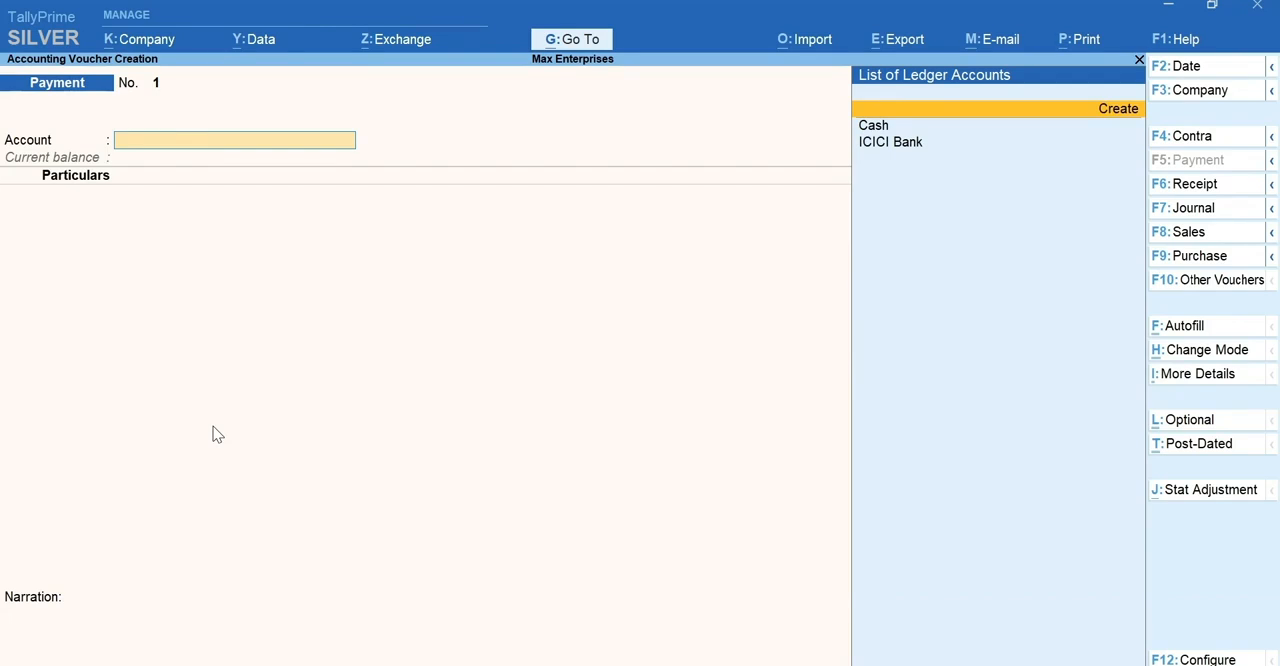
pyautogui.press('Down')
pyautogui.press('Down')
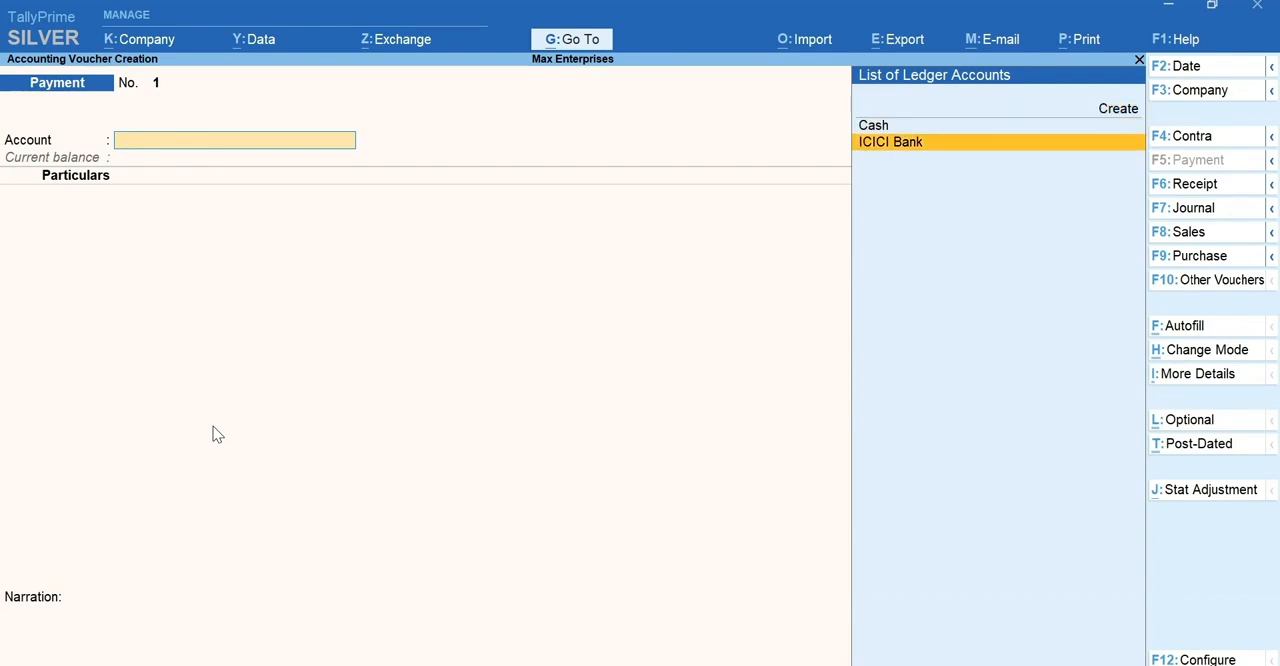
pyautogui.press('Return')
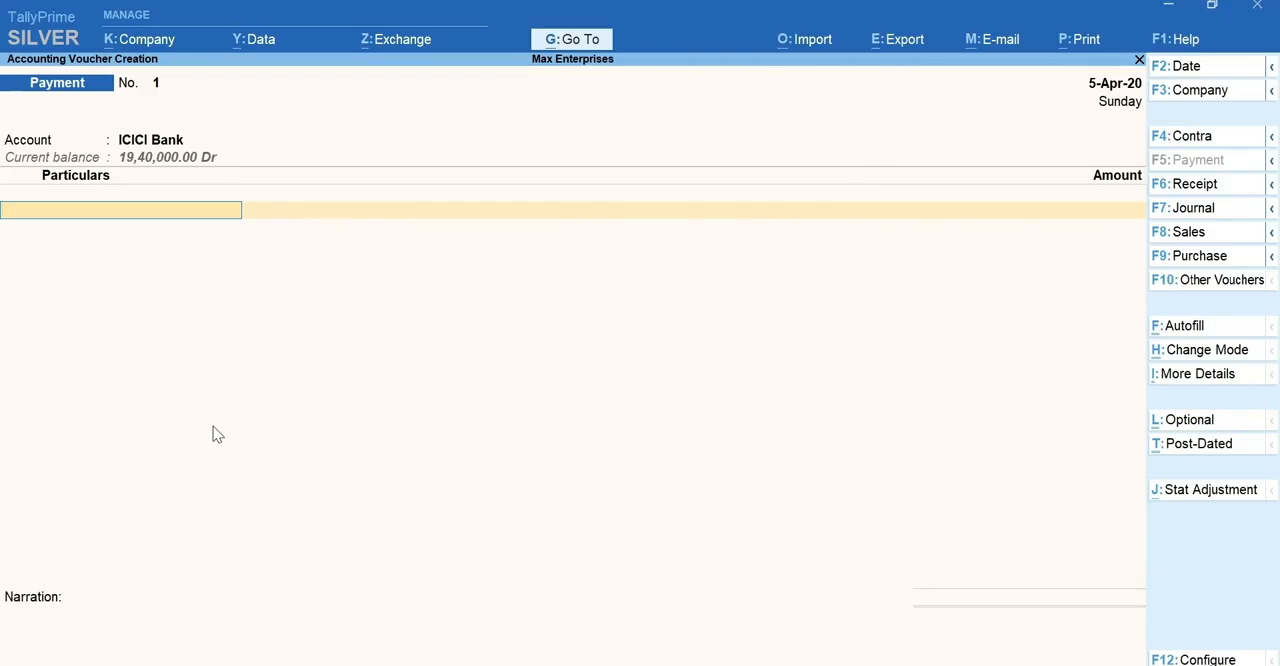
# Step: Add the Rent ledger to the payment's particulars with an amount of 15,000
pyautogui.press('space')
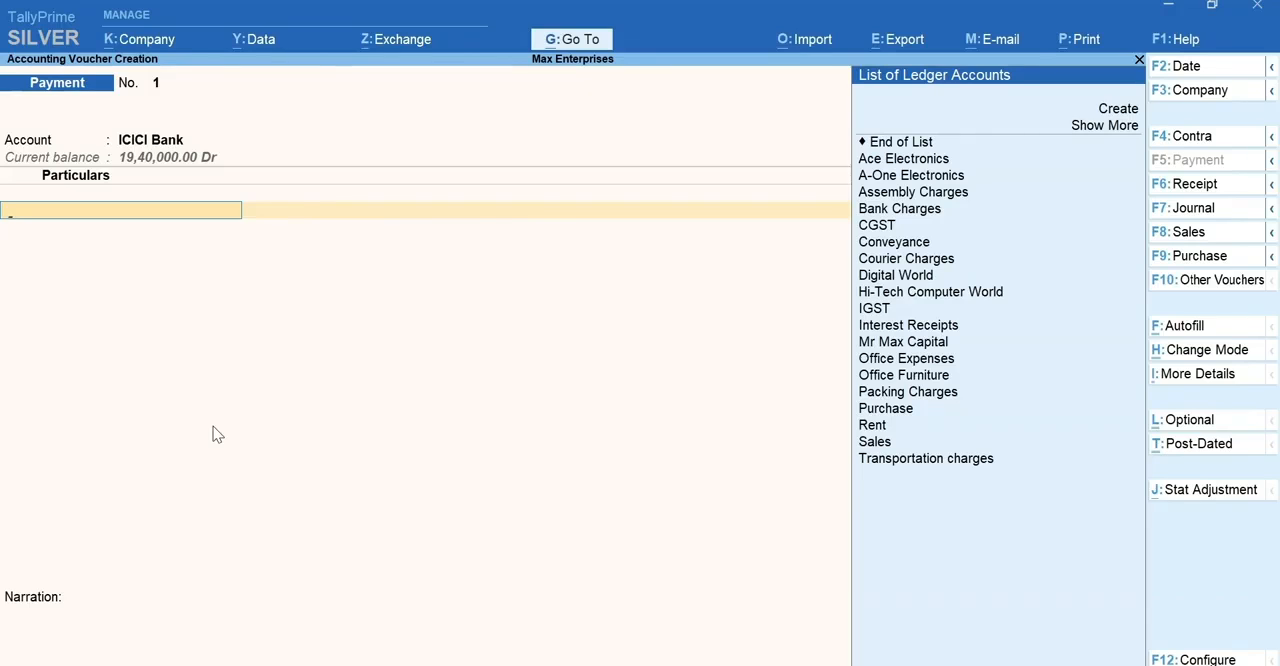
pyautogui.write('Rent')
pyautogui.press('Return')
pyautogui.write('15000')
pyautogui.press('Return')
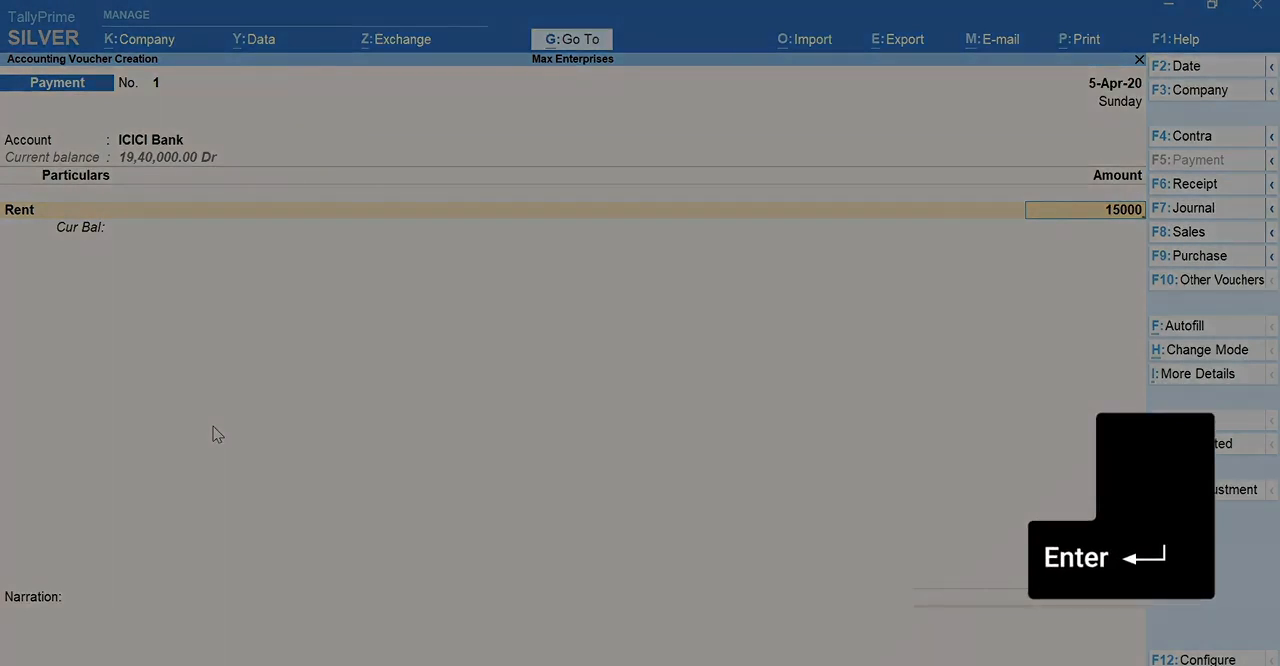
pyautogui.press('Return')
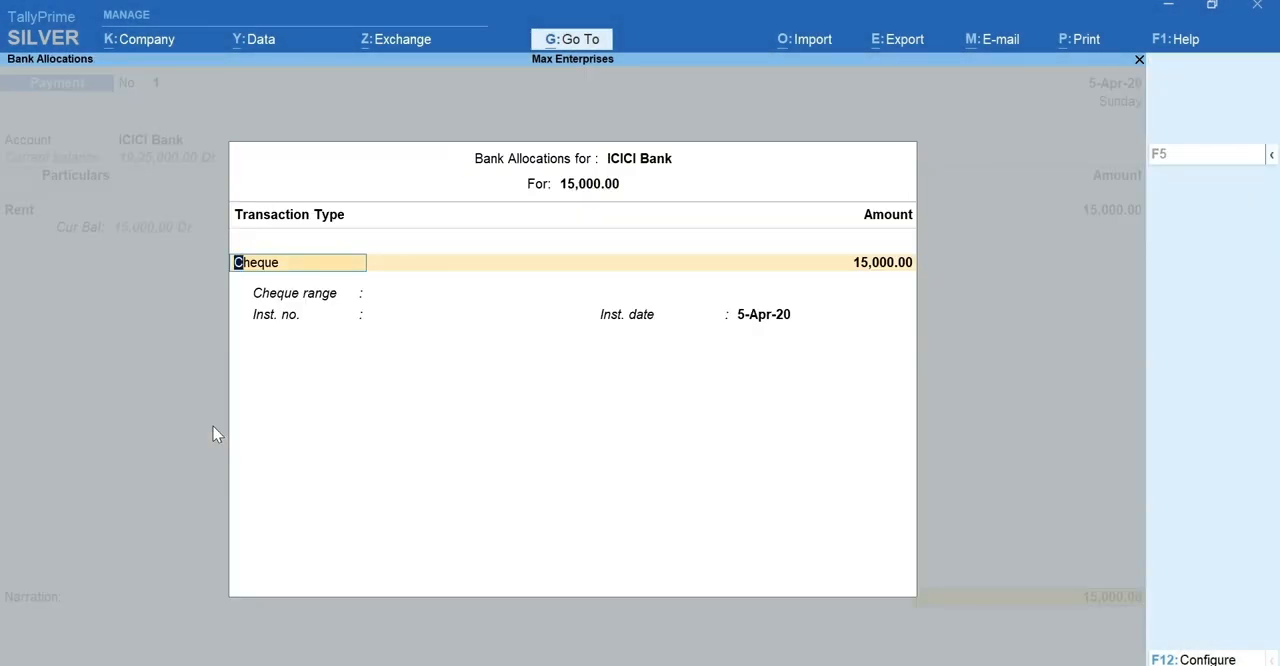
# Step: Allocate the bank payment as a Cheque with no cheque range and instrument number 006452
pyautogui.press('BackSpace')
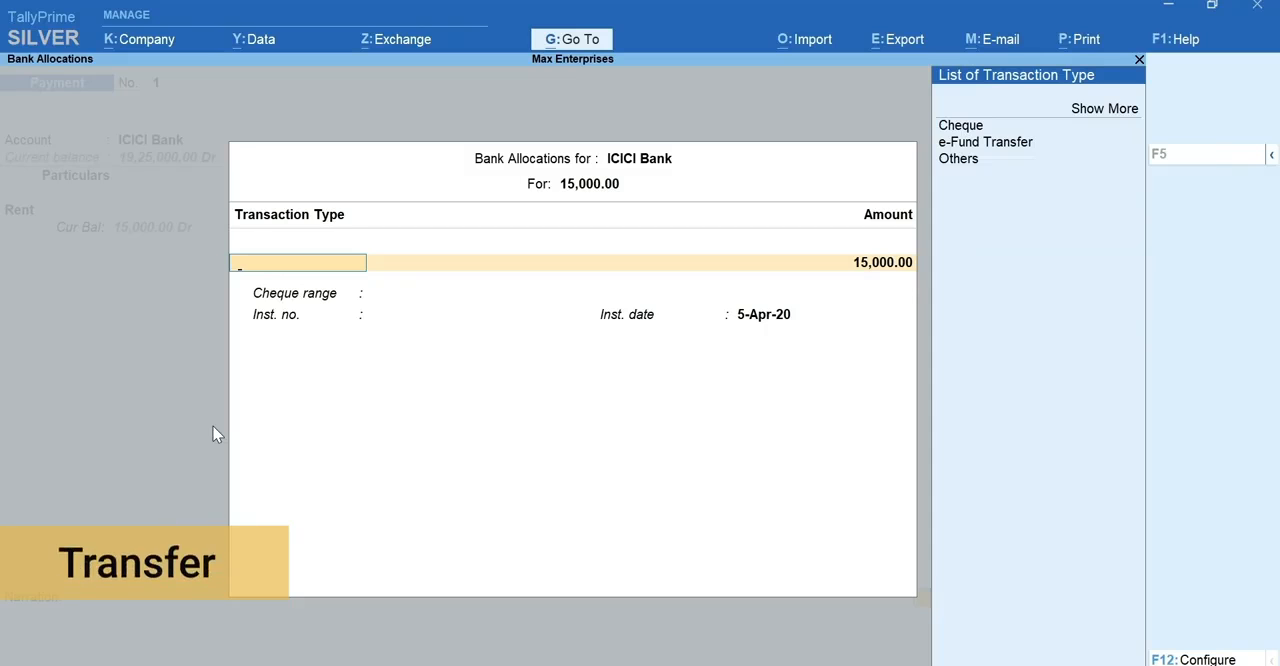
pyautogui.press('Down')
pyautogui.press('Down')
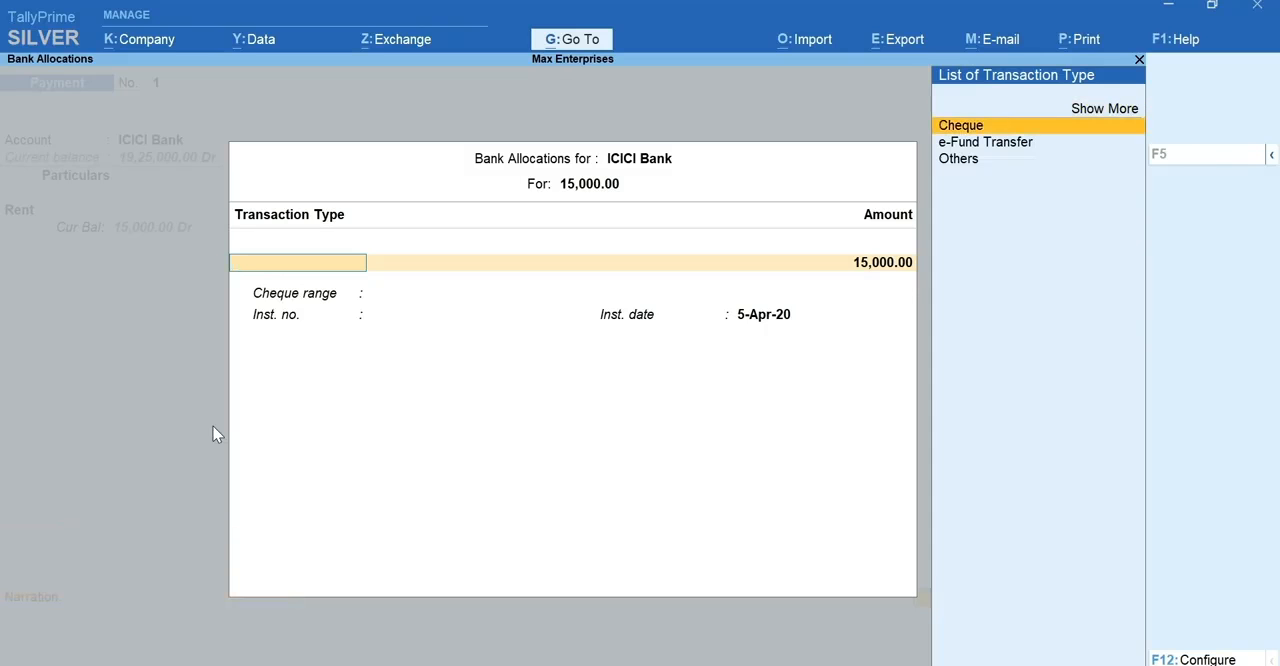
pyautogui.press('Return')
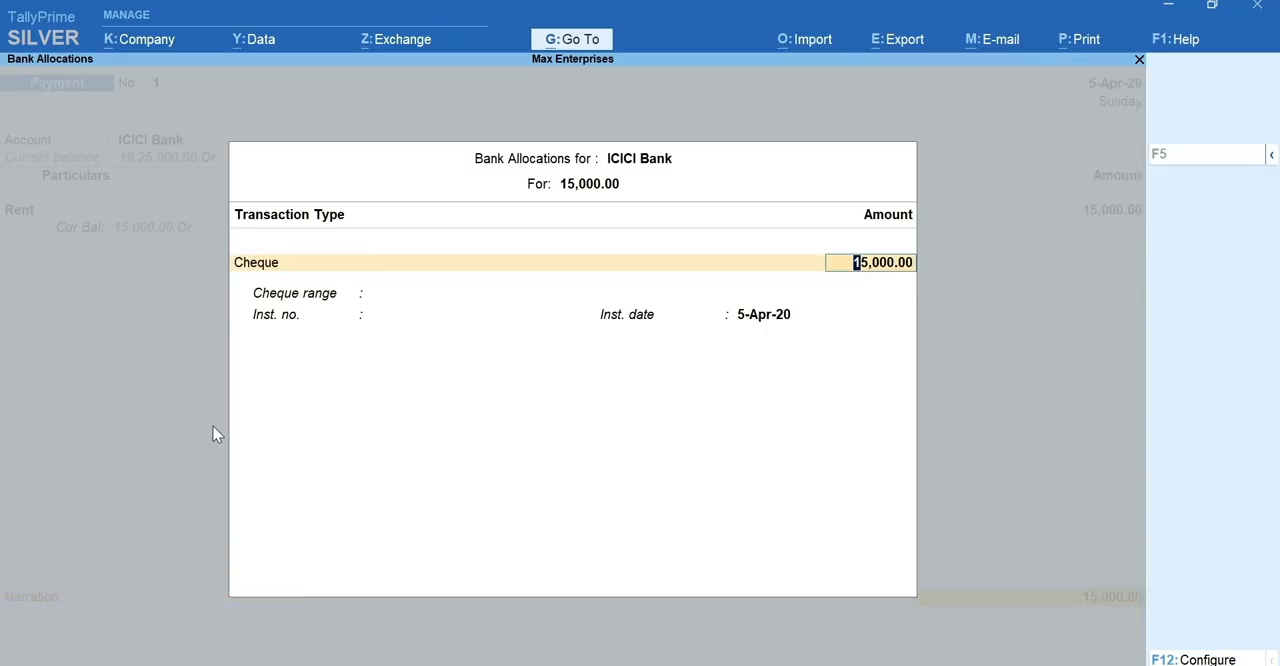
pyautogui.press('Return')
pyautogui.write('00')
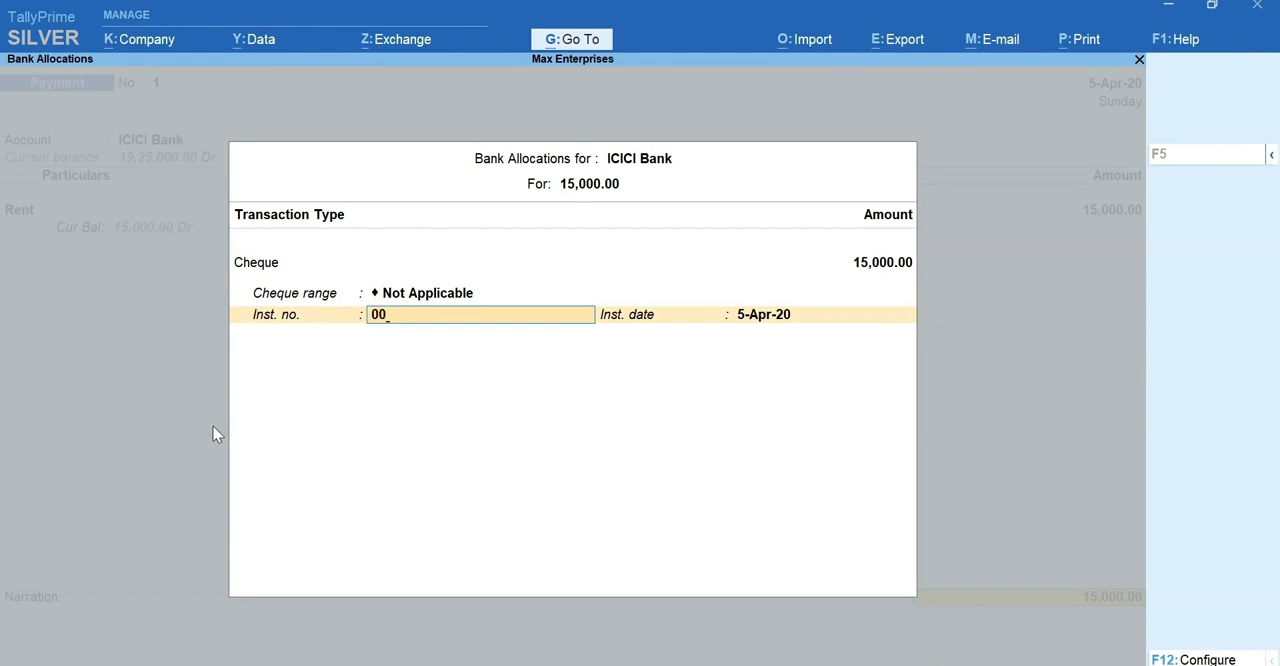
pyautogui.write('6452')
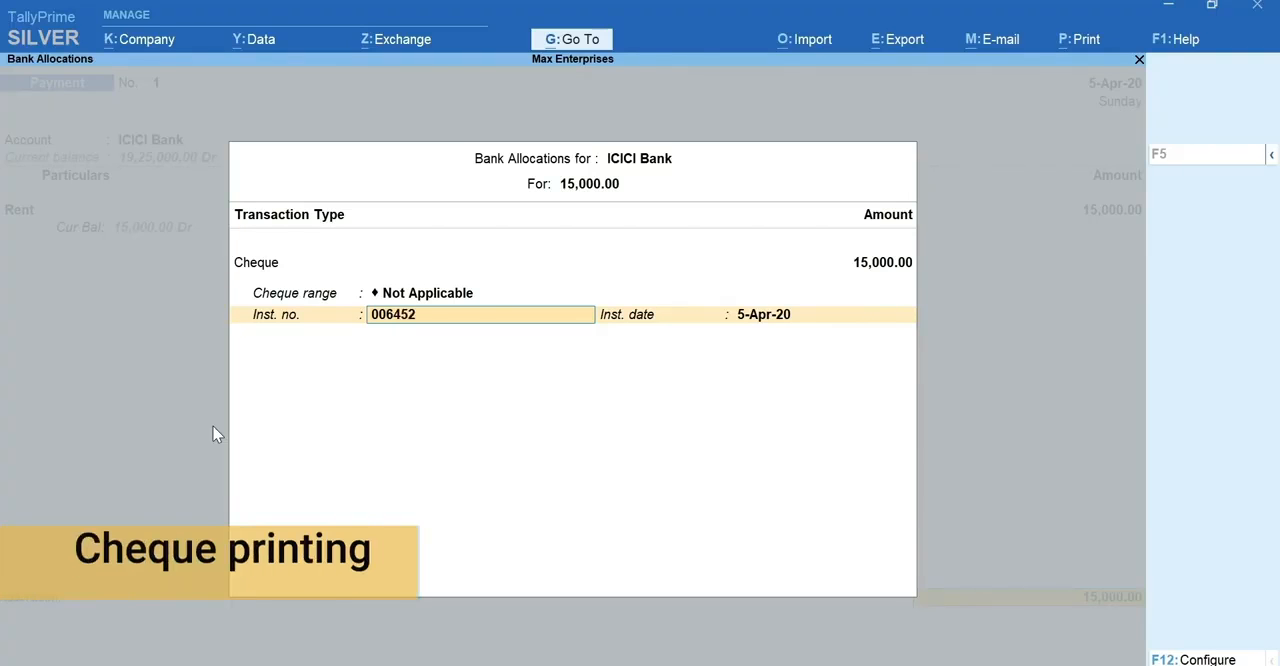
pyautogui.press('Return')
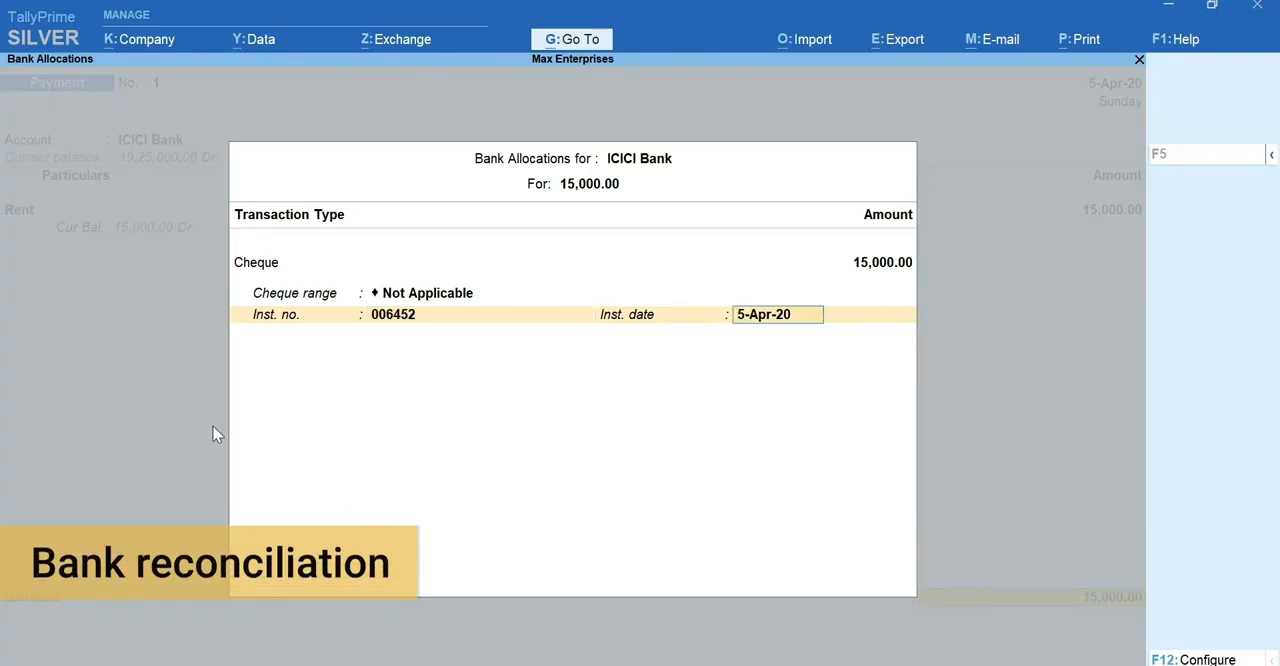
# Step: Accept 5-Apr-20 as the instrument date and save the payment voucher without a narration
pyautogui.press('Return')
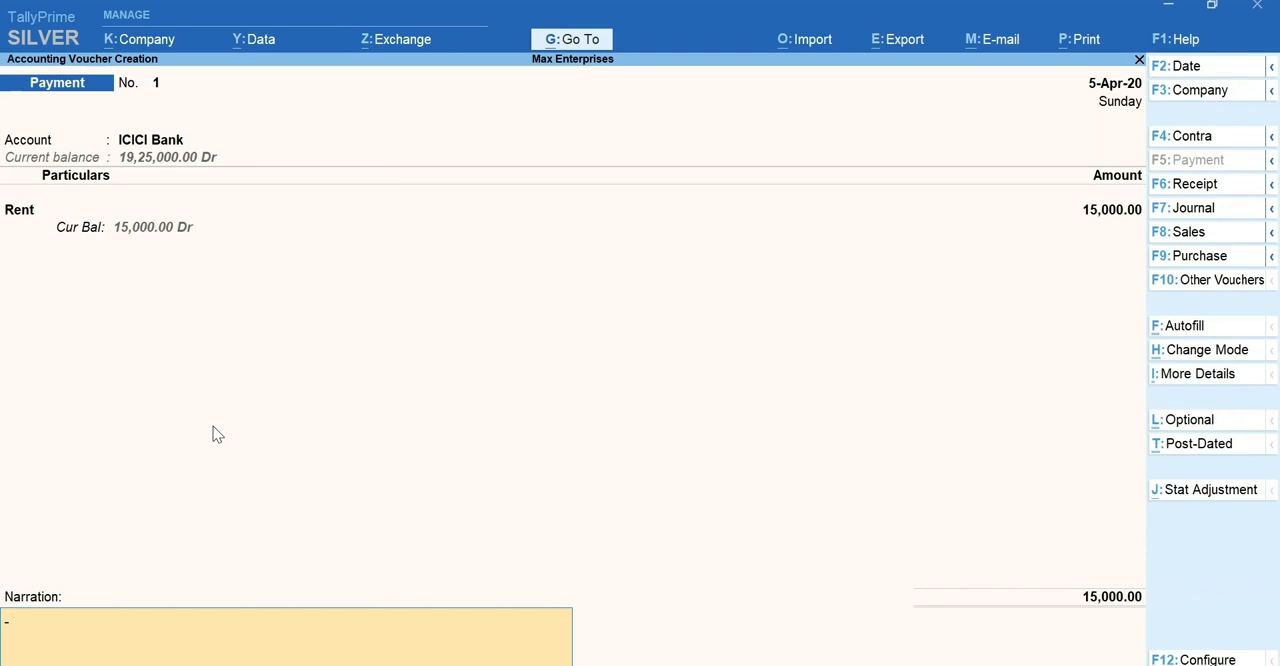
pyautogui.hotkey('ctrl', 'l')
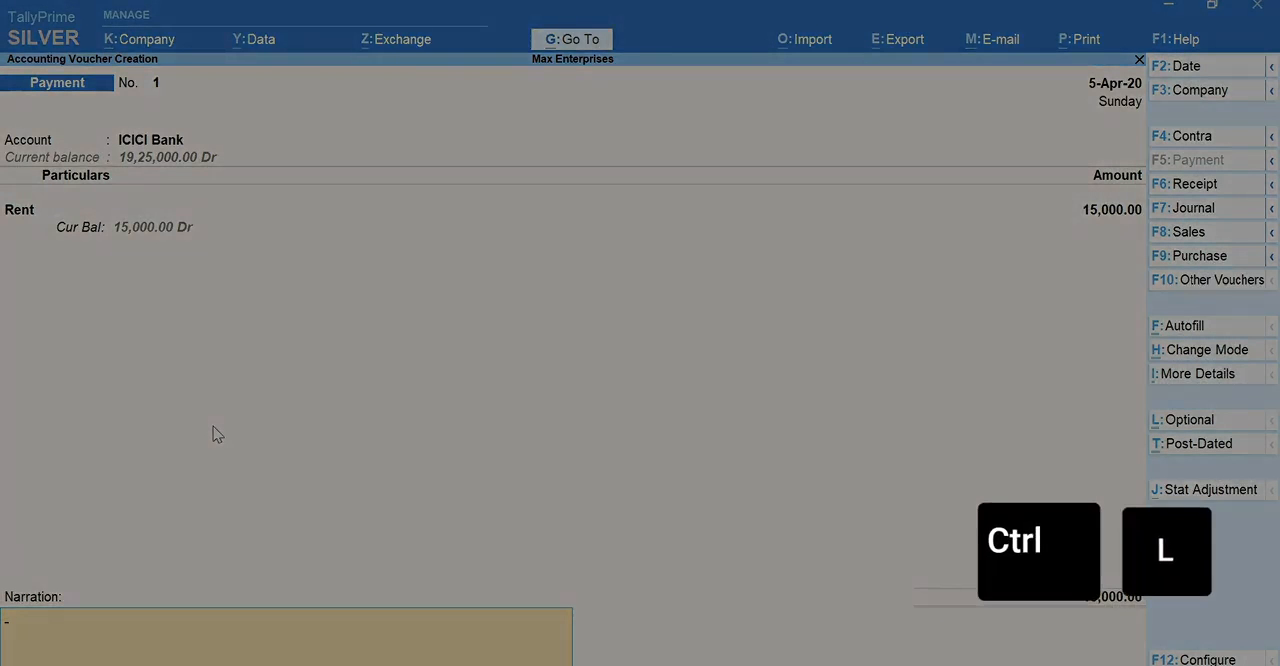
pyautogui.hotkey('ctrl', 'a')
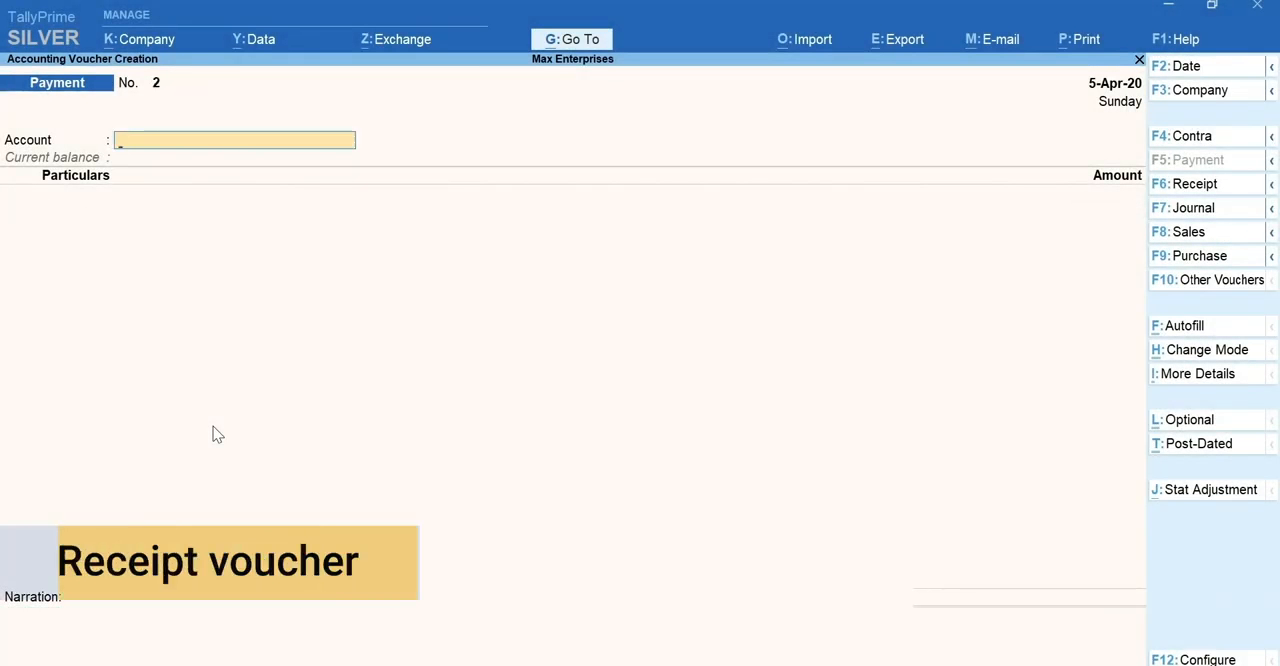
# Step: Switch to a receipt voucher and choose ICICI Bank as its account
pyautogui.press('F6')
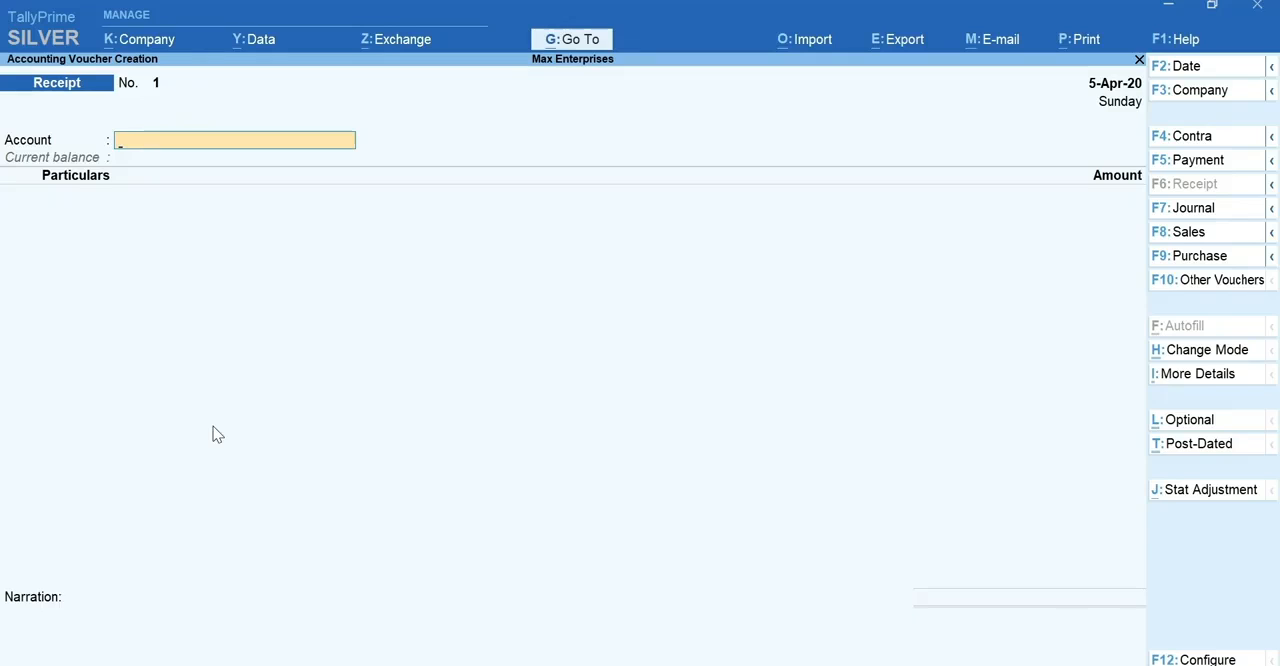
pyautogui.write('Ic')
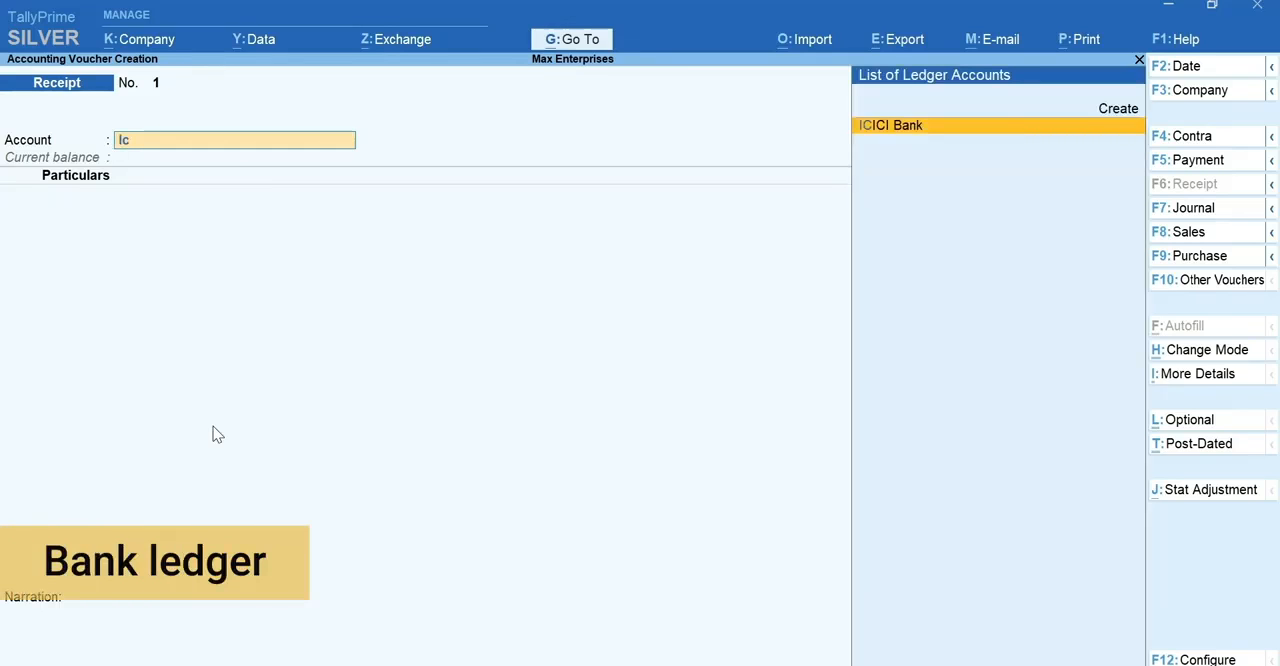
pyautogui.press('Return')
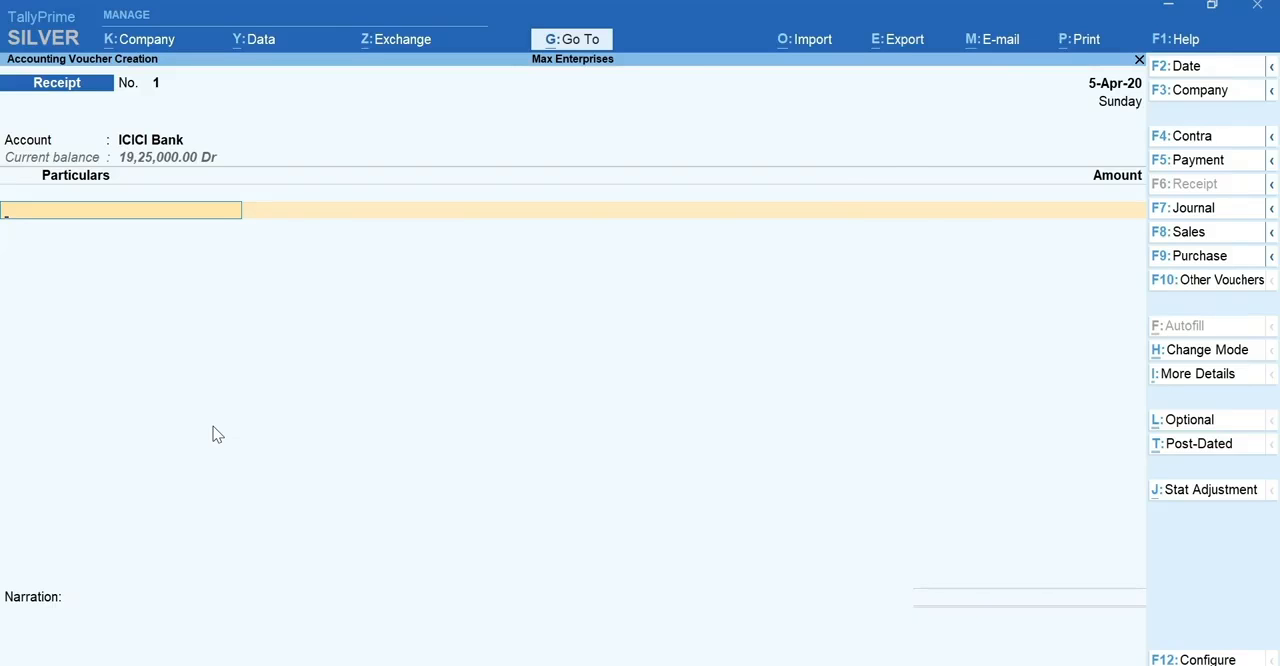
# Step: Add the Interest Receipts ledger to the receipt's particulars with an amount of 19,000
pyautogui.write('I')
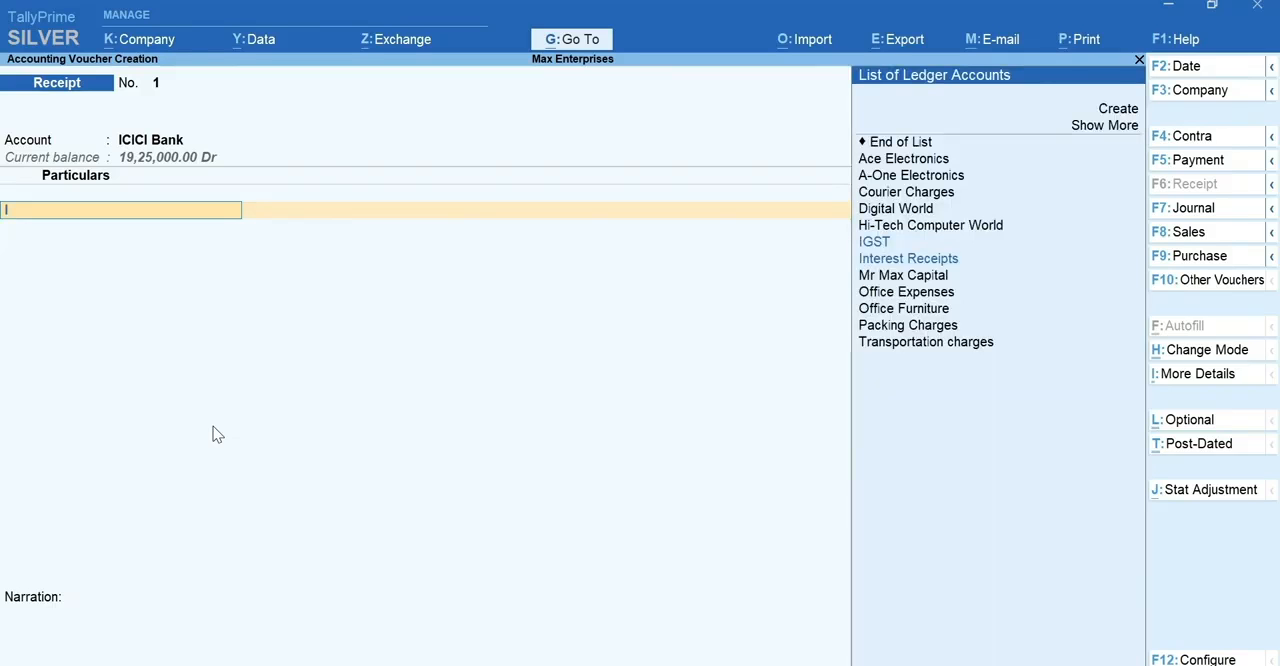
pyautogui.write('n')
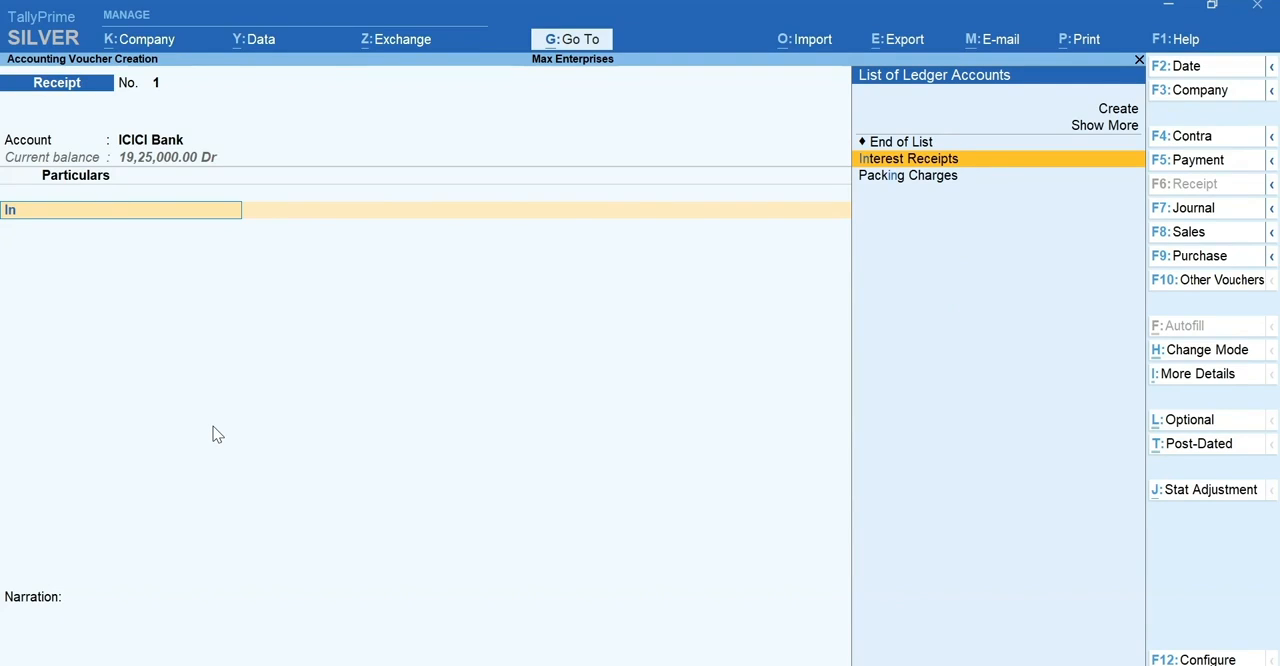
pyautogui.write('t')
pyautogui.press('Return')
pyautogui.write('19,000')
pyautogui.press('Return')
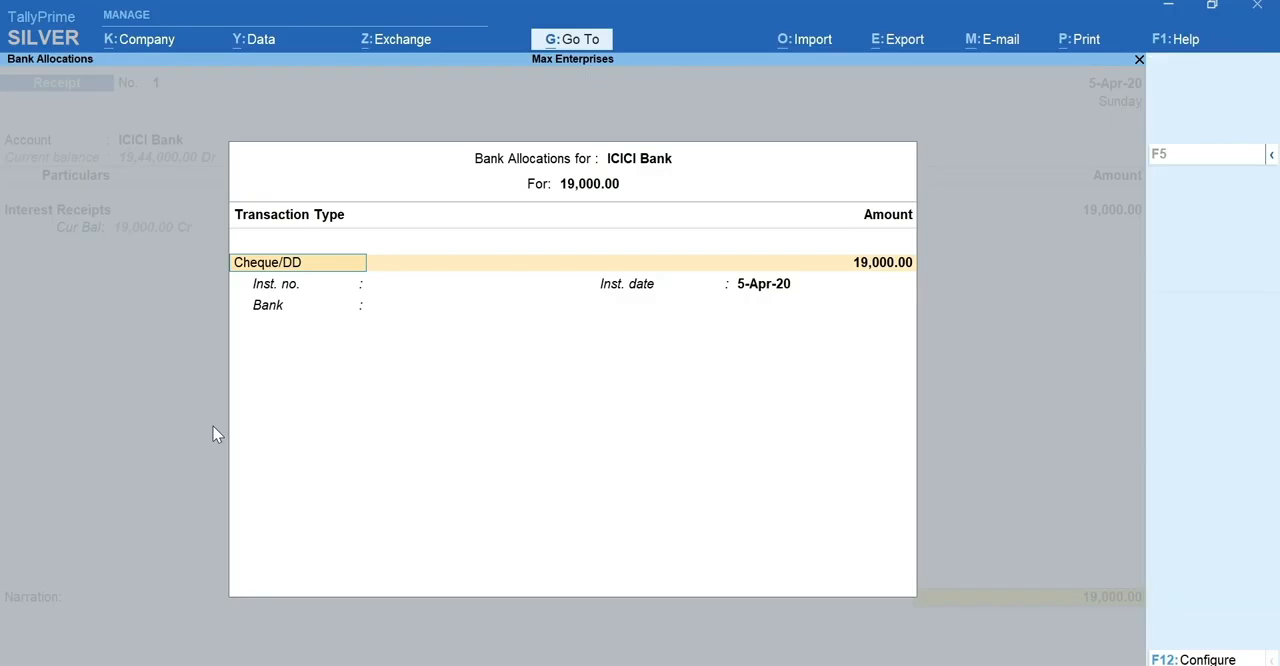
# Step: Allocate the receipt as Cheque/DD with instrument number 005643 and bank Hdfc, and save the voucher without a narration
pyautogui.press('Return')
pyautogui.press('Return')
pyautogui.write('005643')
pyautogui.press('Return')
pyautogui.press('Return')
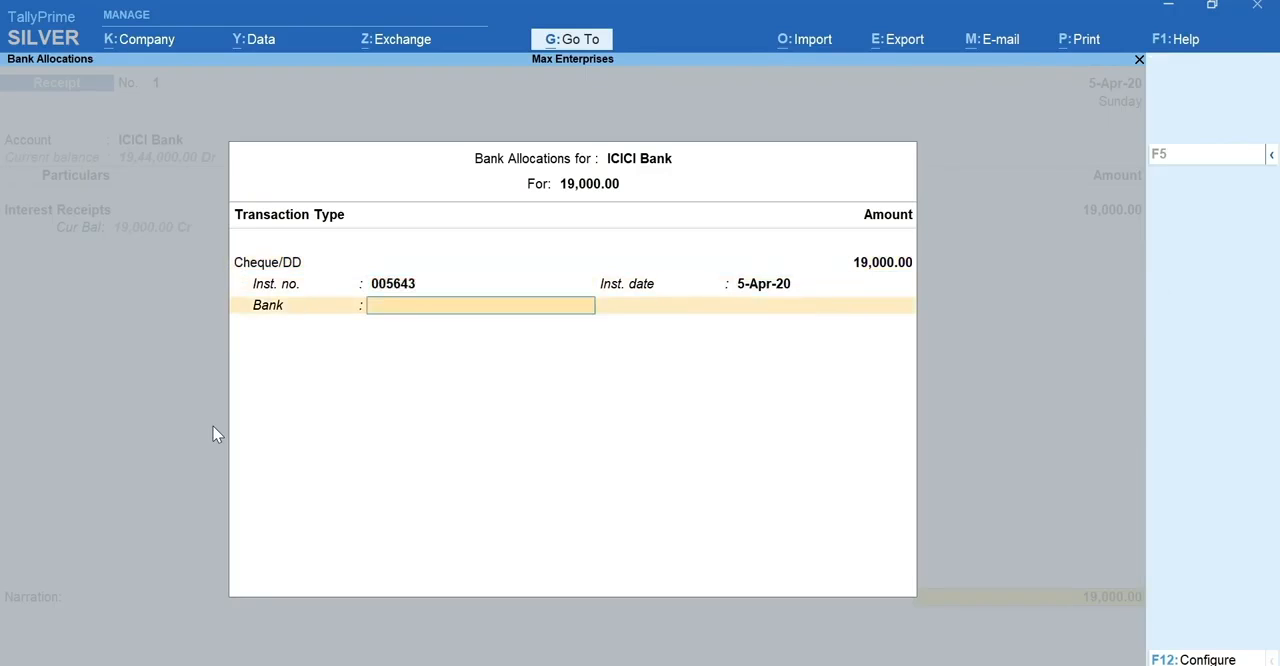
pyautogui.write('Hdfc')
pyautogui.press('Return')
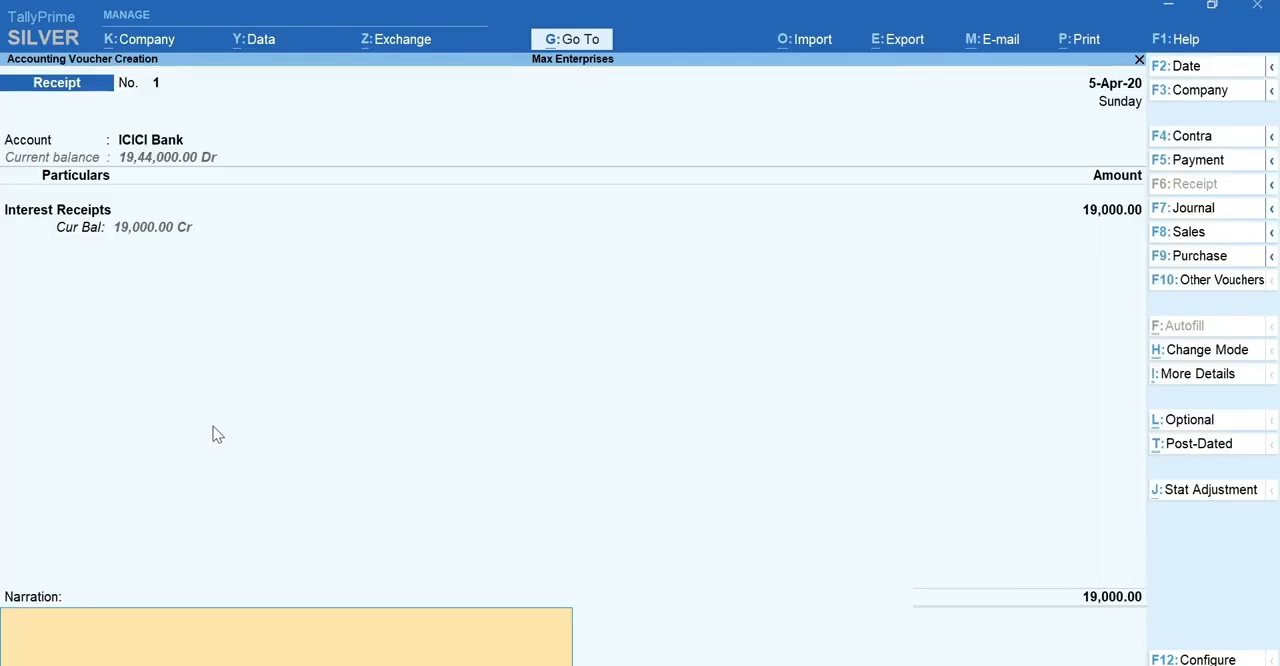
pyautogui.press('Return')
pyautogui.press('y')
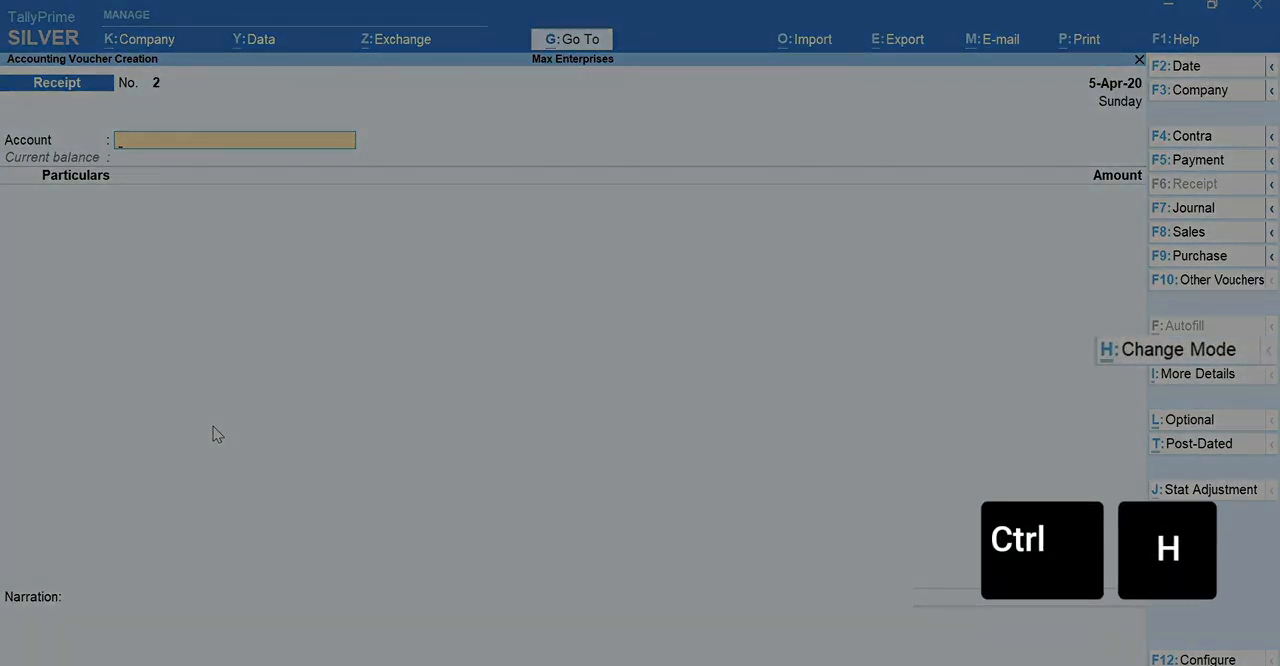
# Step: Change the new receipt voucher's mode to Double Entry
pyautogui.hotkey('ctrl', 'h')
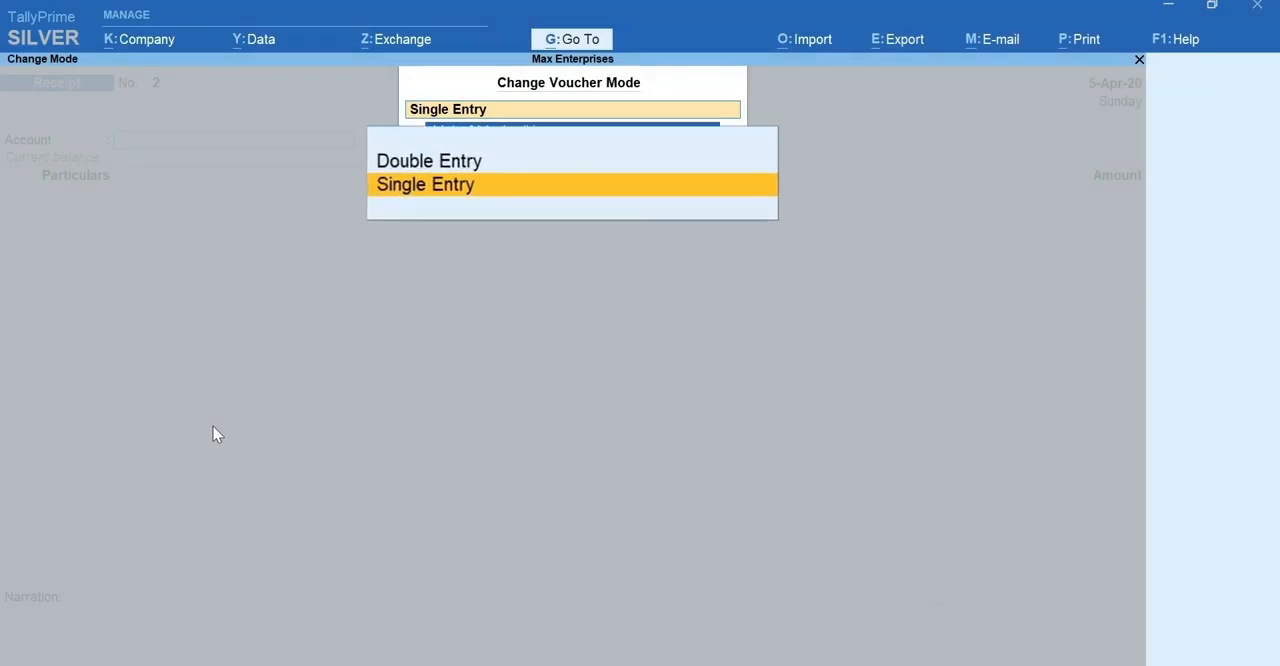
pyautogui.press('Up')
pyautogui.press('Return')
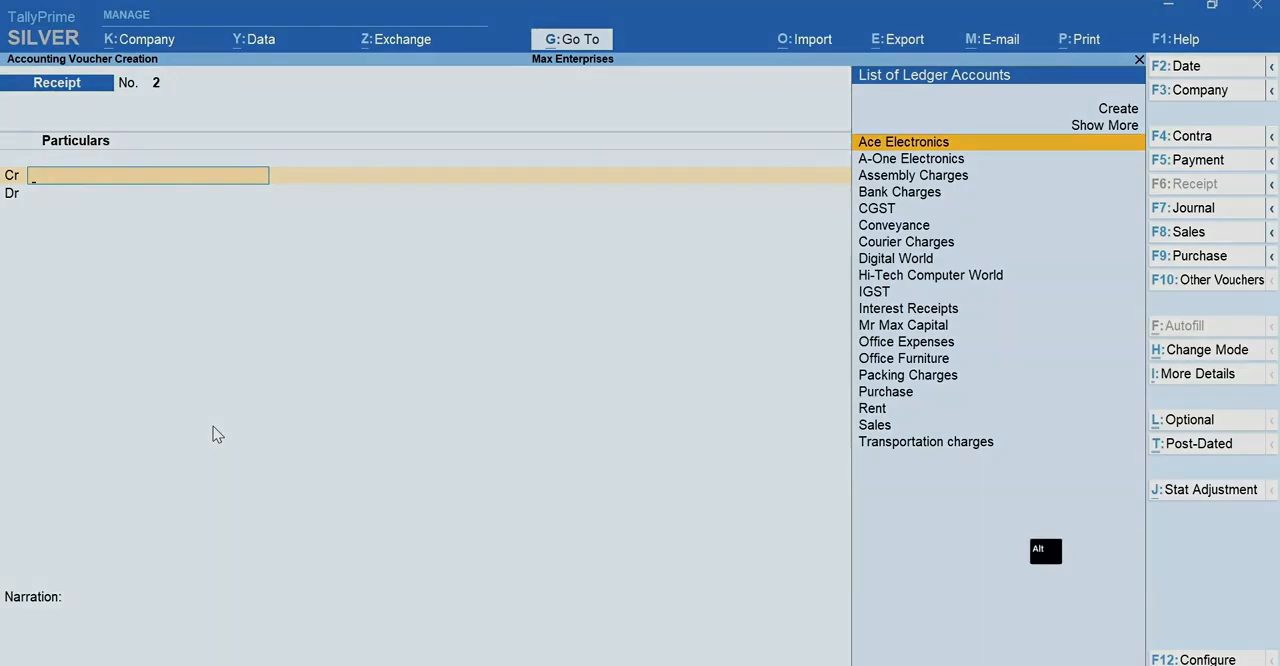
# Step: Find and open the Daily Entries report to review the recorded vouchers
pyautogui.hotkey('alt', 'g')
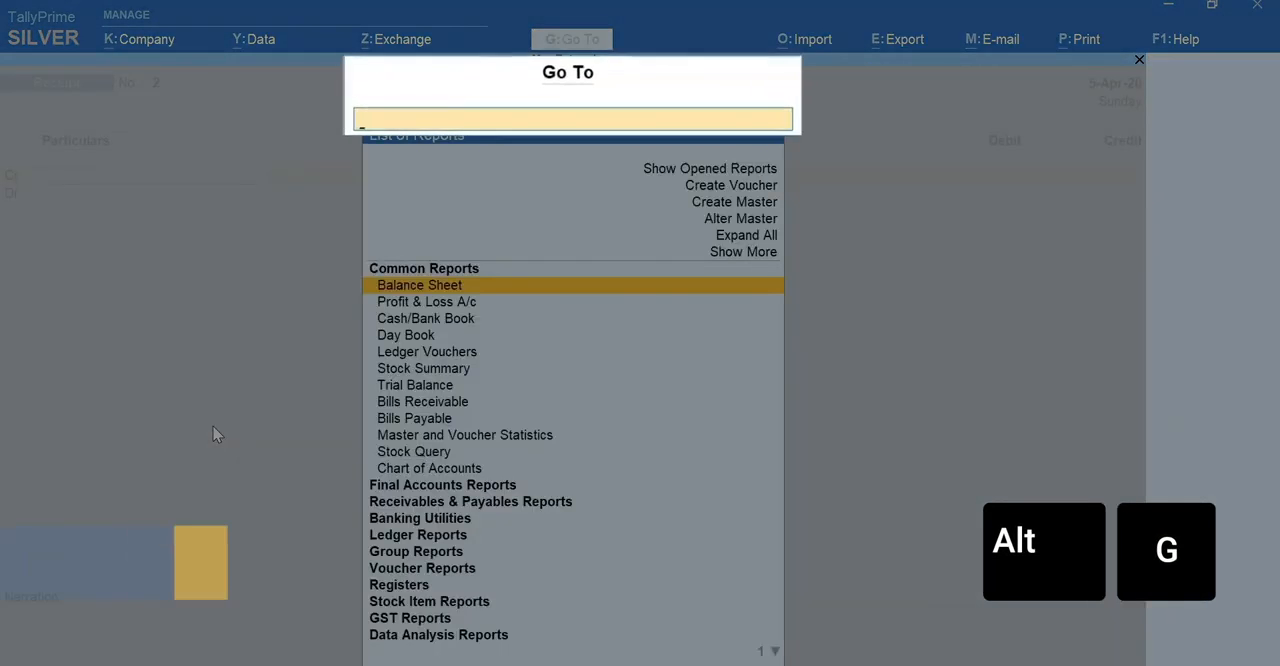
pyautogui.write('Daily')
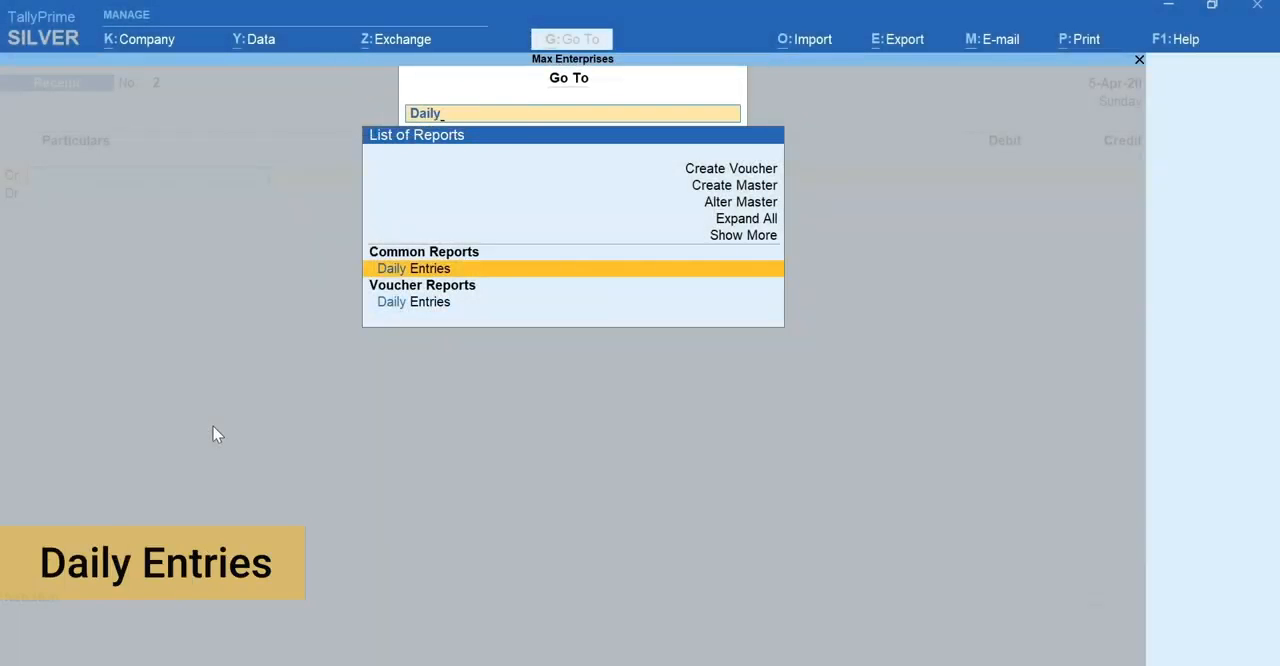
pyautogui.press('Return')
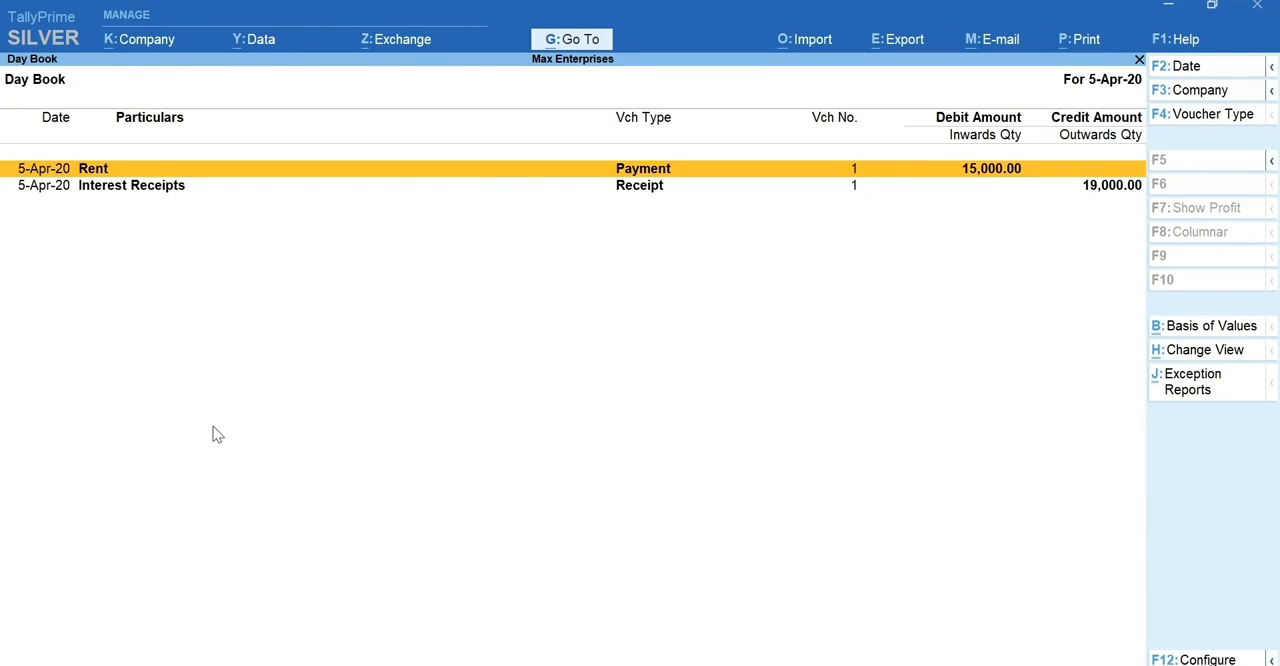
pyautogui.hotkey('alt', 'd')
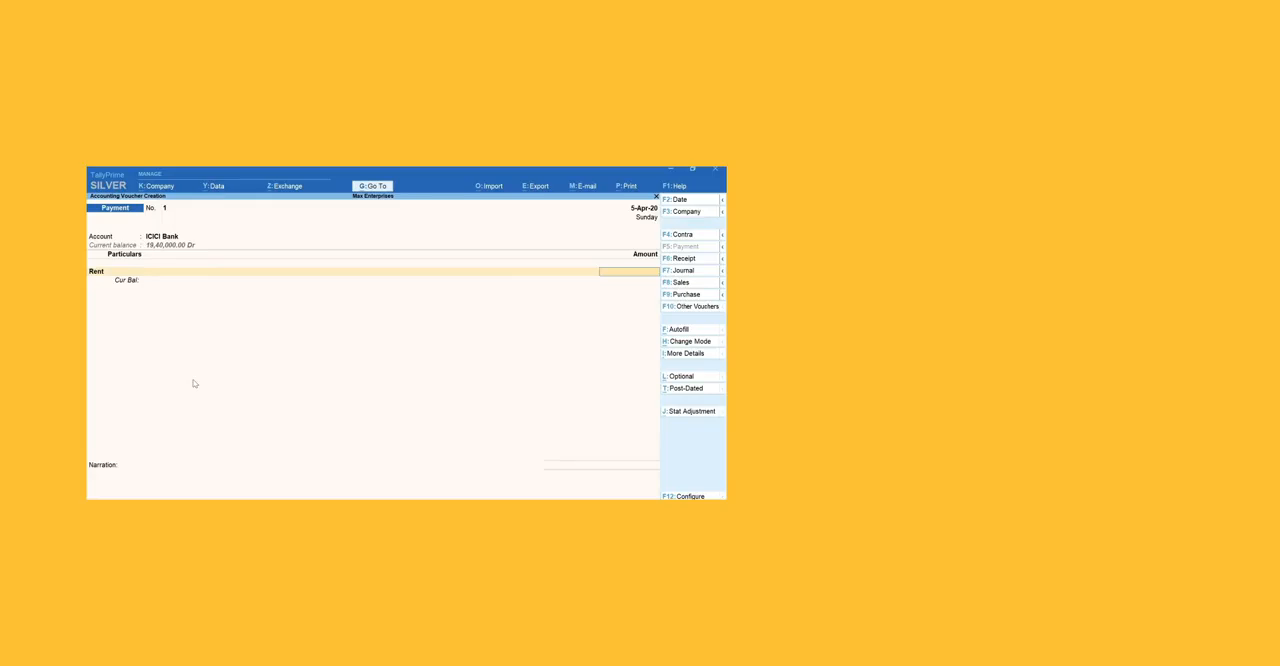
pyautogui.write('15000')
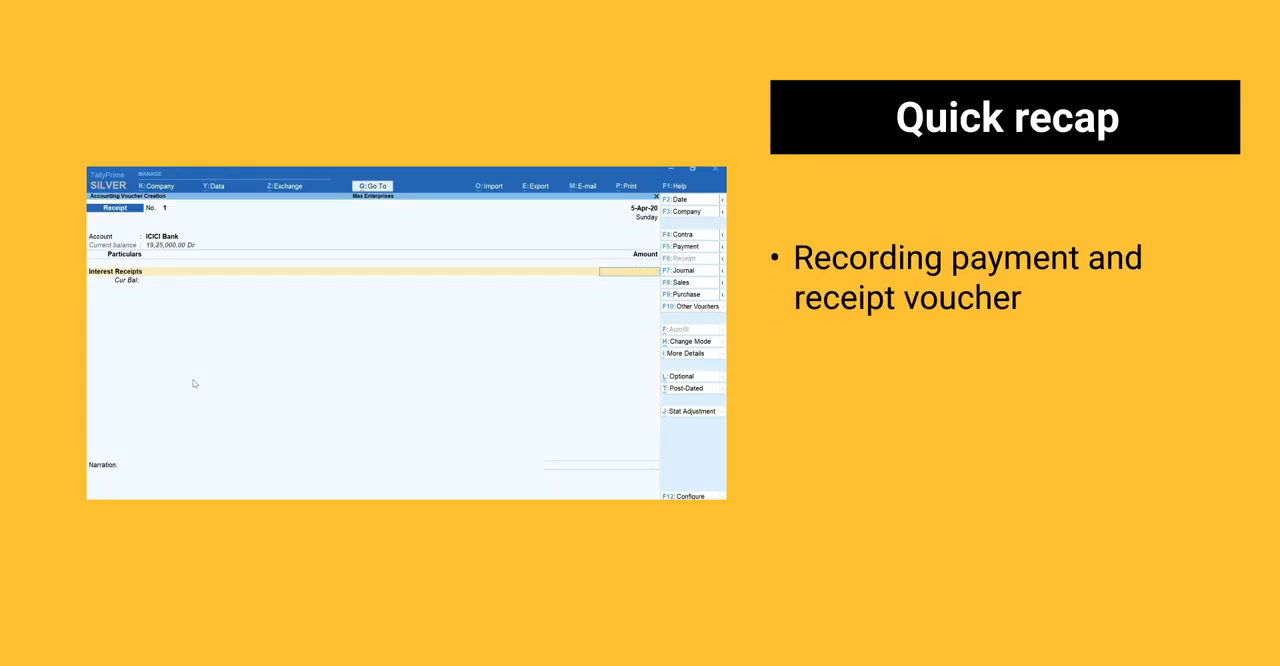
pyautogui.hotkey('ctrl', 'h')
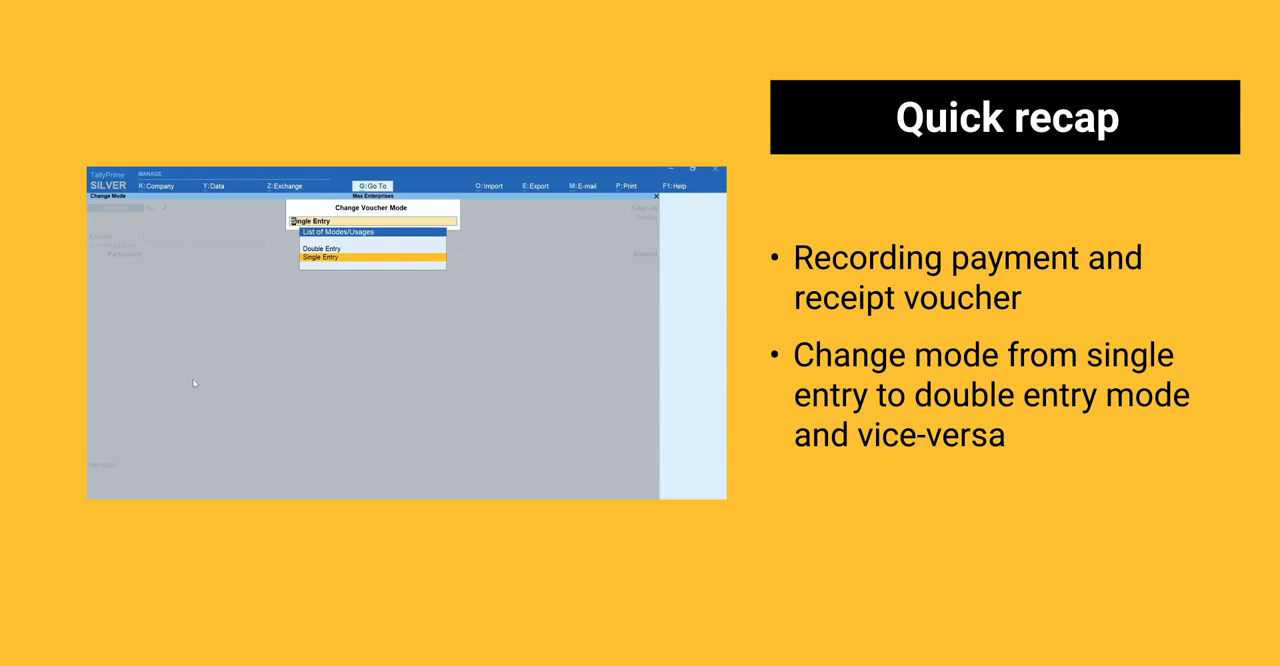
pyautogui.press('Up')
pyautogui.press('Return')
pyautogui.hotkey('alt', 'g')
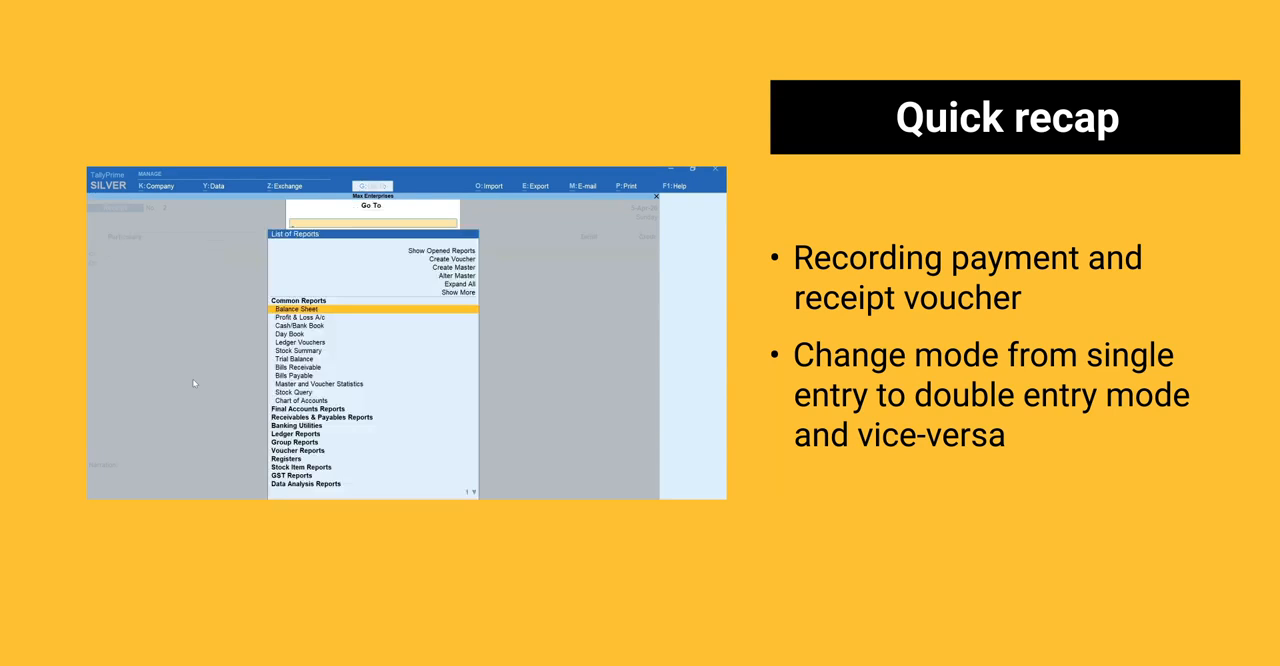
pyautogui.write('Daily')
pyautogui.press('Down')
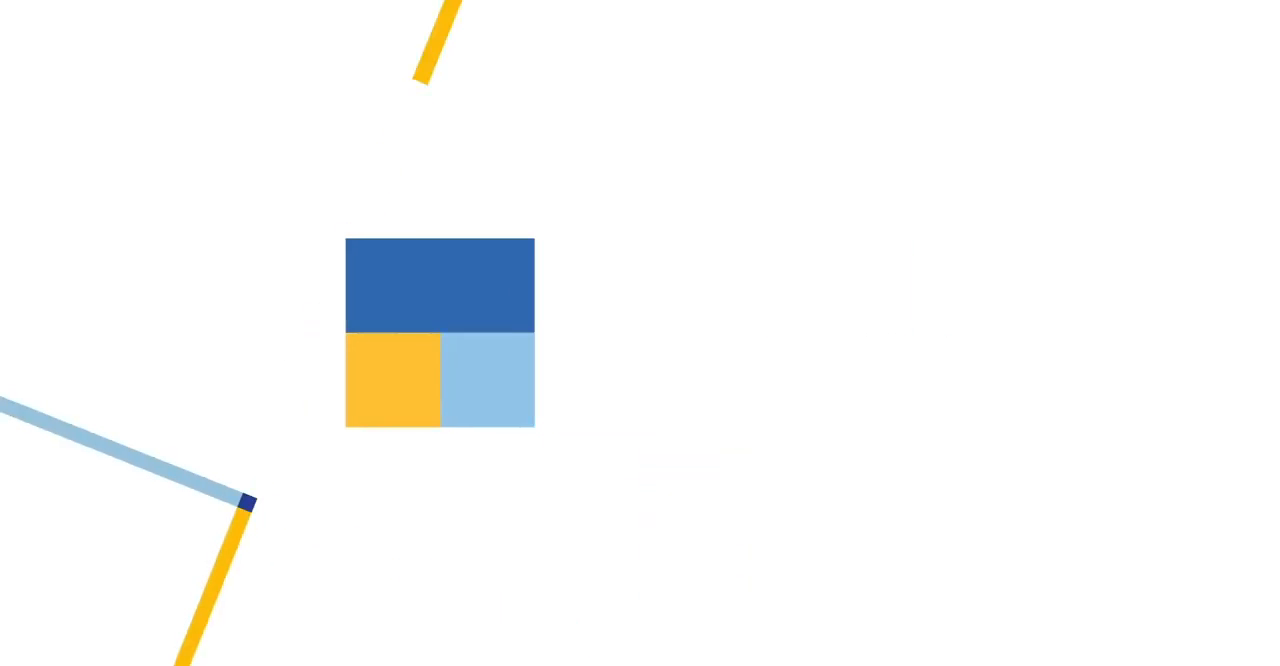